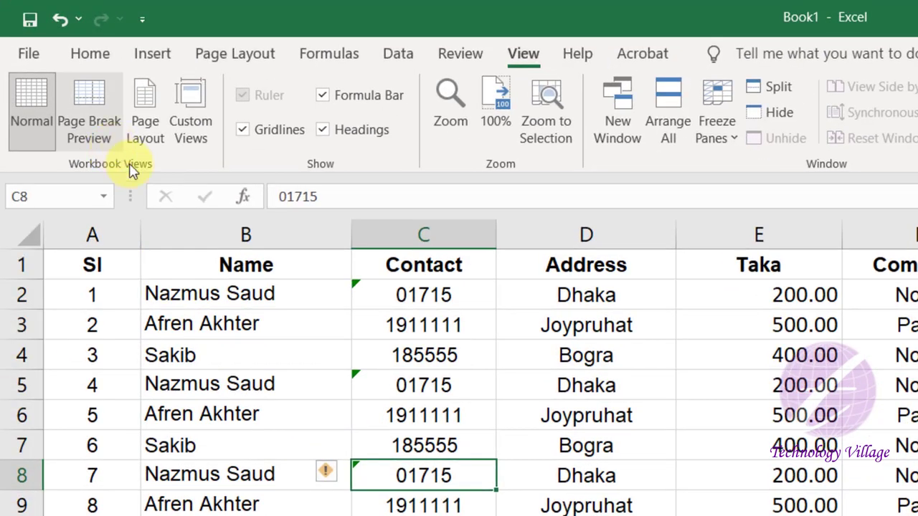
Switch from Normal to Page Break Preview and scroll through Page 1 and Page 2, which break after row 47
{"action": "left_click", "coordinate": [31, 123]}
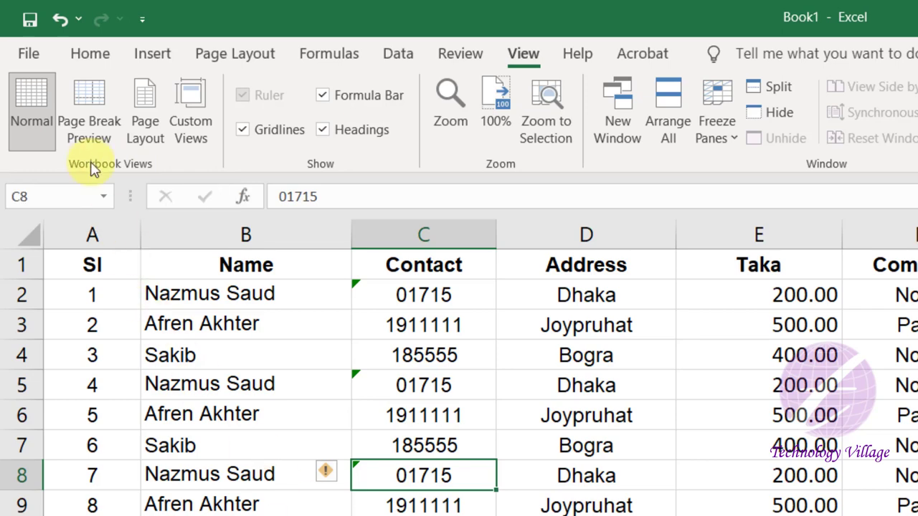
{"action": "left_click", "coordinate": [97, 139]}
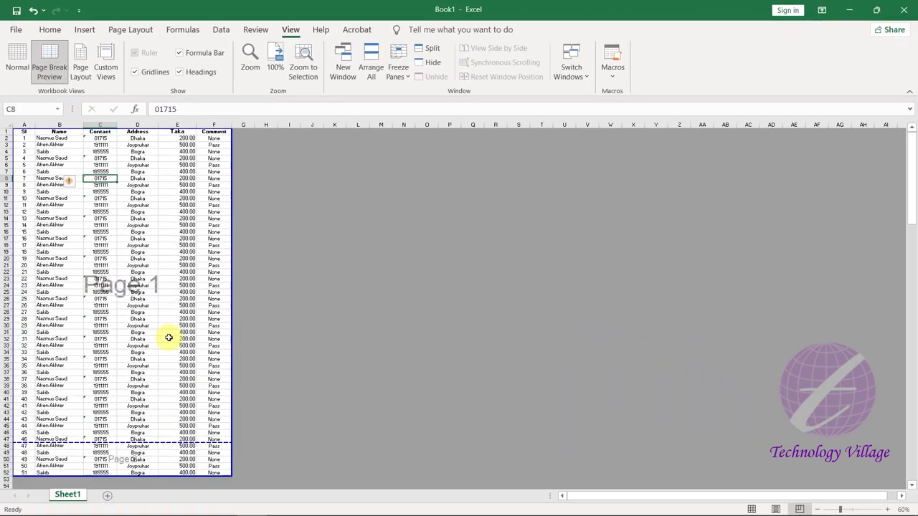
{"action": "scroll", "coordinate": [169, 338], "scroll_direction": "down", "scroll_amount": 10}
{"action": "scroll", "coordinate": [169, 338], "scroll_direction": "up", "scroll_amount": 7}
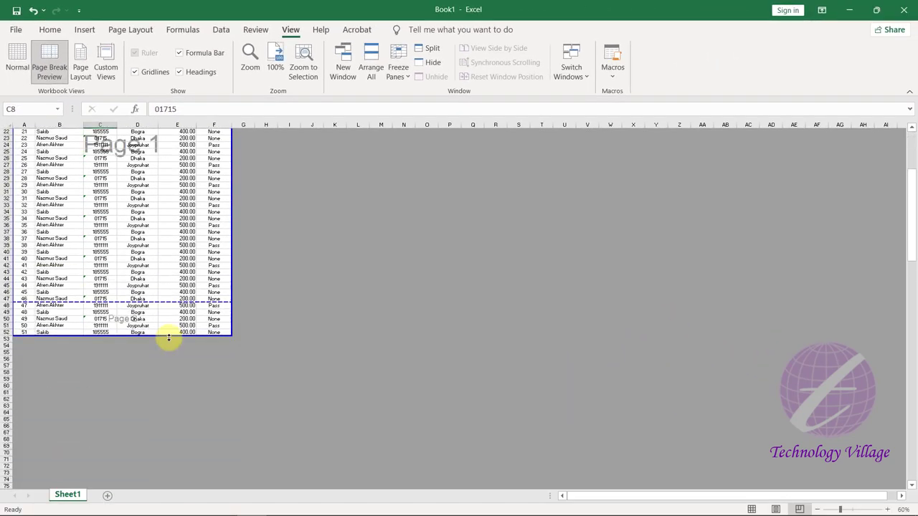
{"action": "scroll", "coordinate": [169, 338], "scroll_direction": "up", "scroll_amount": 3}
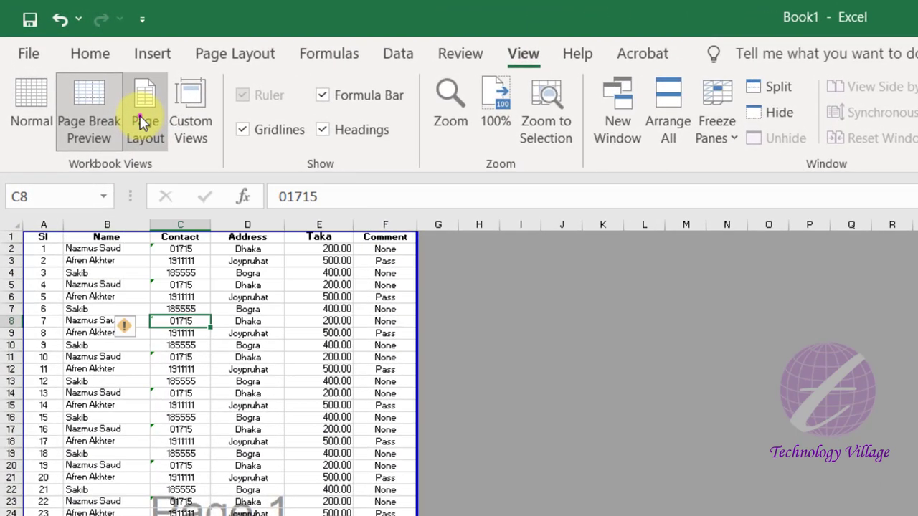
View the sheet in Page Layout, then return to Normal view zoomed in to 175%
{"action": "left_click", "coordinate": [143, 122]}
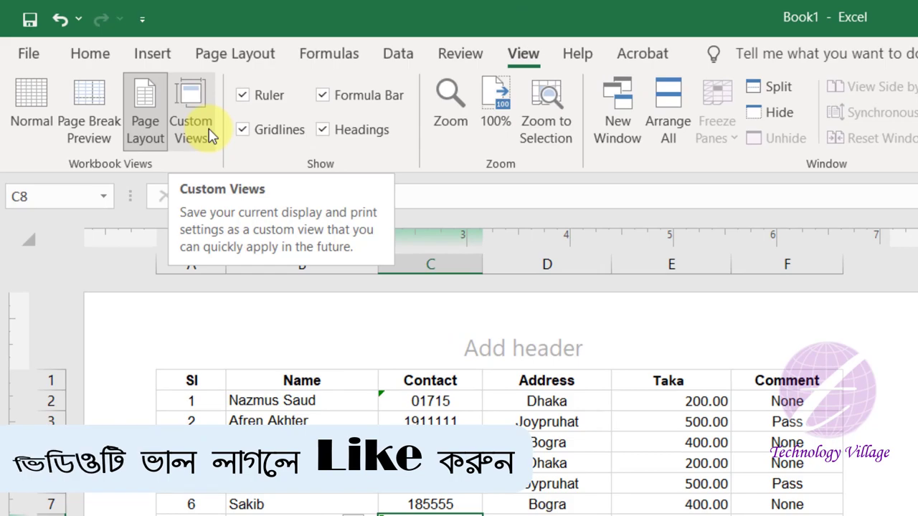
{"action": "left_click", "coordinate": [31, 124]}
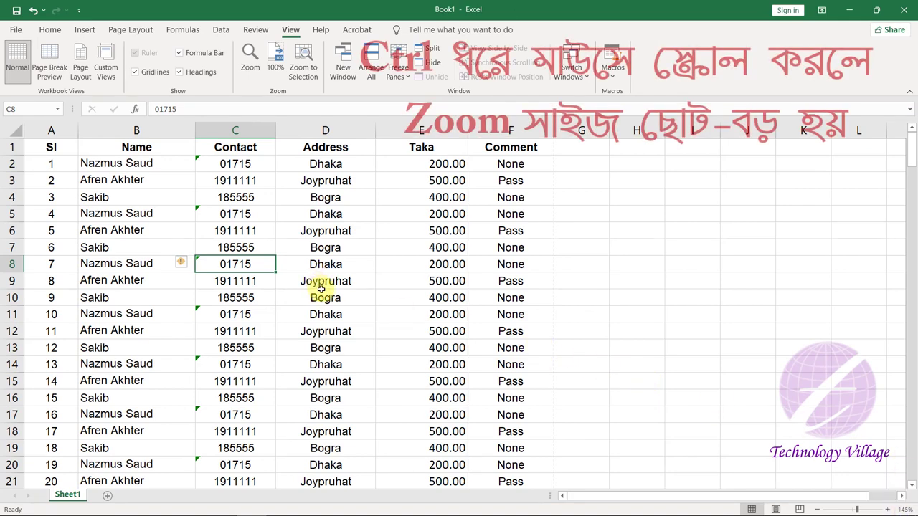
{"action": "scroll", "coordinate": [321, 289], "scroll_direction": "up", "scroll_amount": 1, "text": "ctrl"}
{"action": "scroll", "coordinate": [322, 289], "scroll_direction": "up", "scroll_amount": 1, "text": "ctrl"}
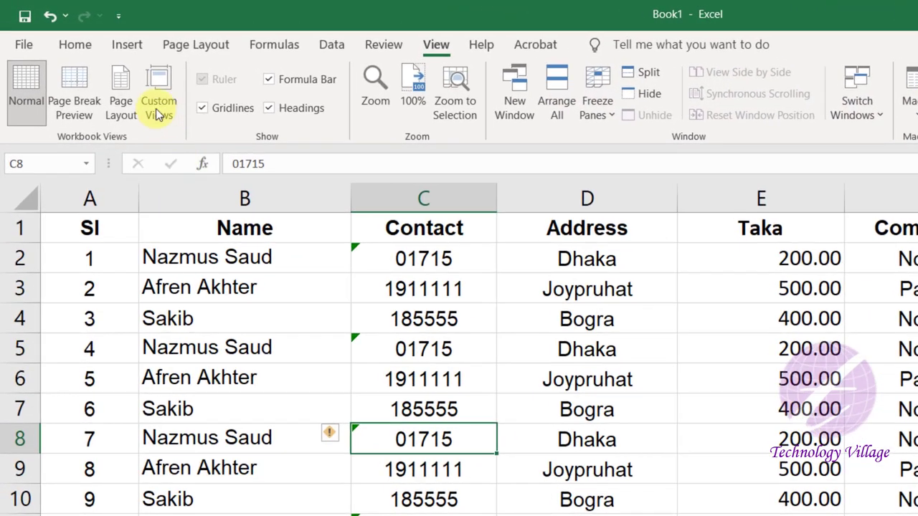
Save the current display as a custom view named '175'
{"action": "left_click", "coordinate": [150, 100]}
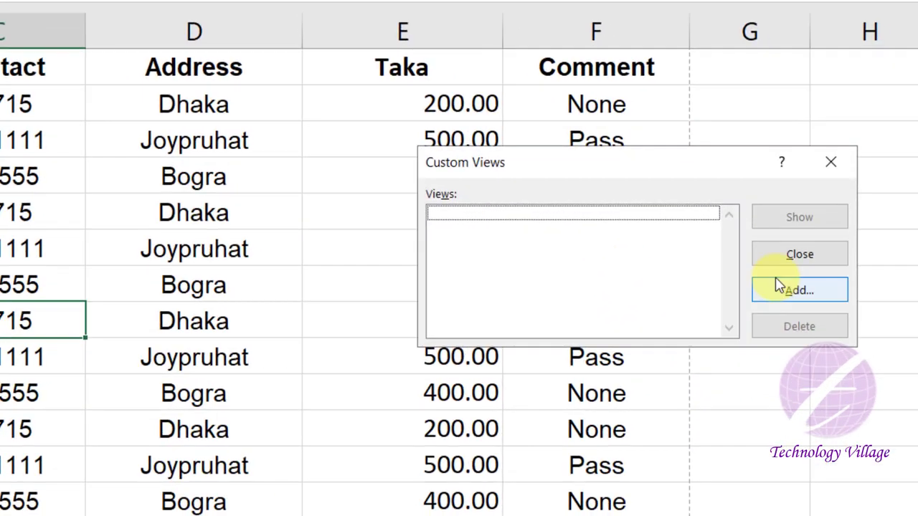
{"action": "left_click", "coordinate": [799, 294]}
{"action": "type", "text": "175"}
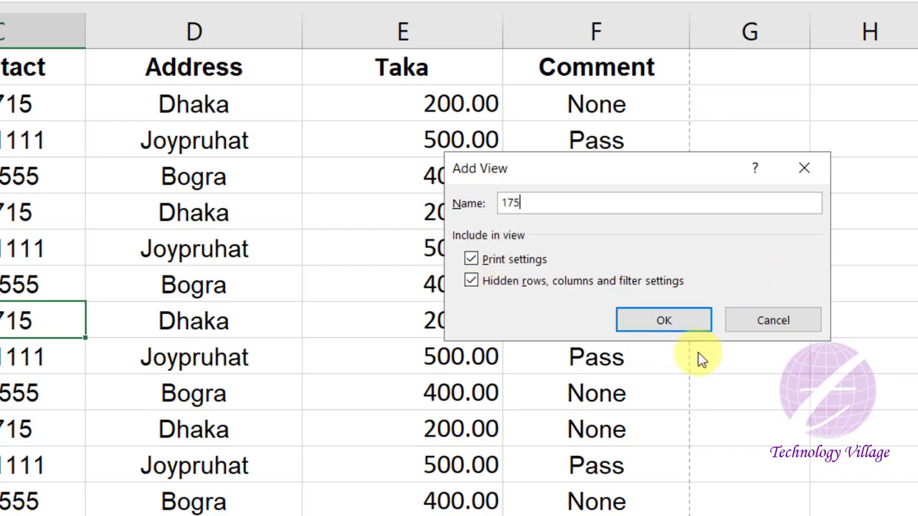
{"action": "left_click", "coordinate": [672, 322]}
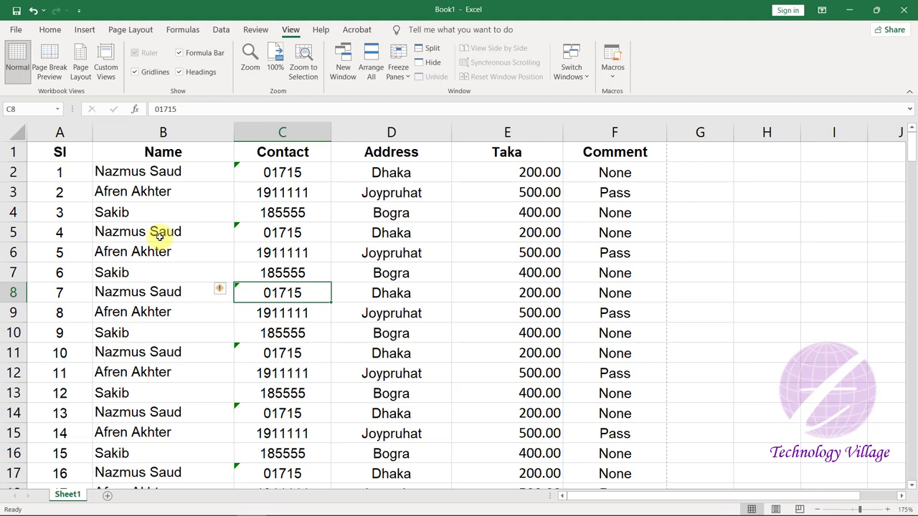
Select cell B5, scroll down the sheet, and switch to Page Layout view
{"action": "left_click", "coordinate": [159, 237]}
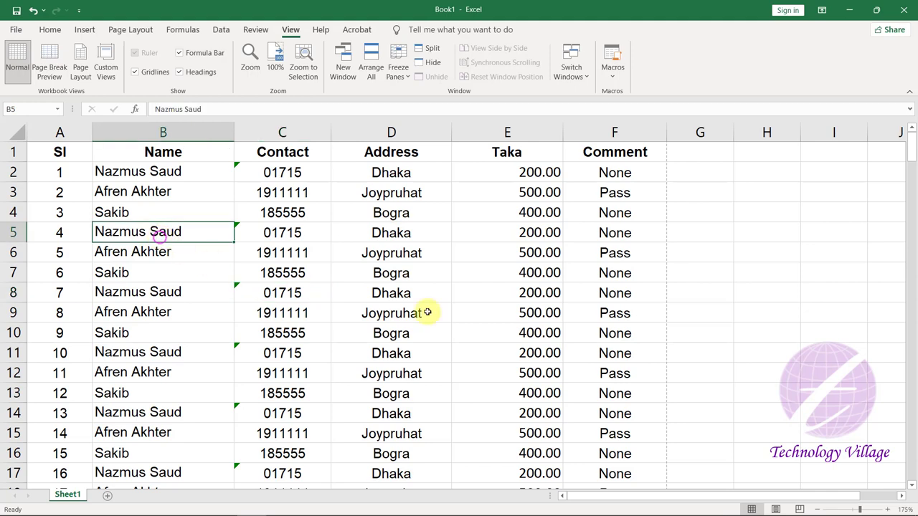
{"action": "scroll", "coordinate": [479, 320], "scroll_direction": "down", "scroll_amount": 2}
{"action": "scroll", "coordinate": [482, 321], "scroll_direction": "down", "scroll_amount": 1}
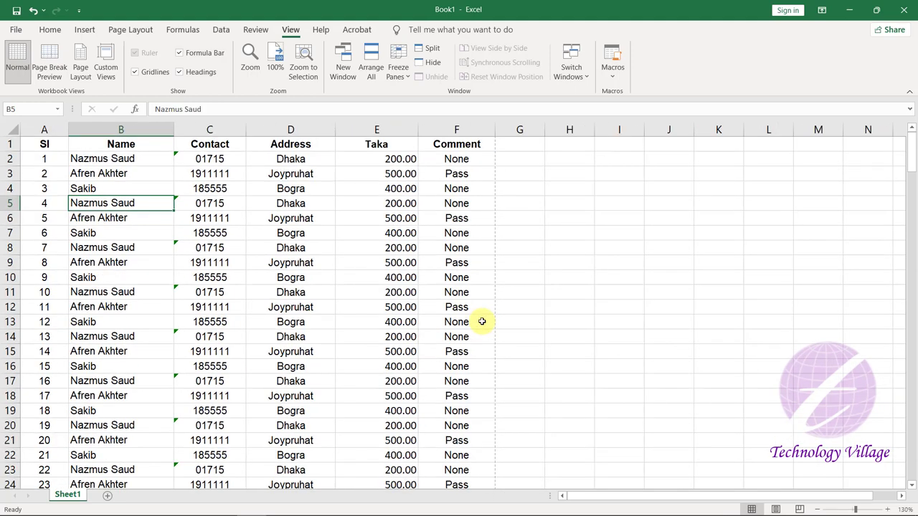
{"action": "scroll", "coordinate": [481, 321], "scroll_direction": "down", "scroll_amount": 1}
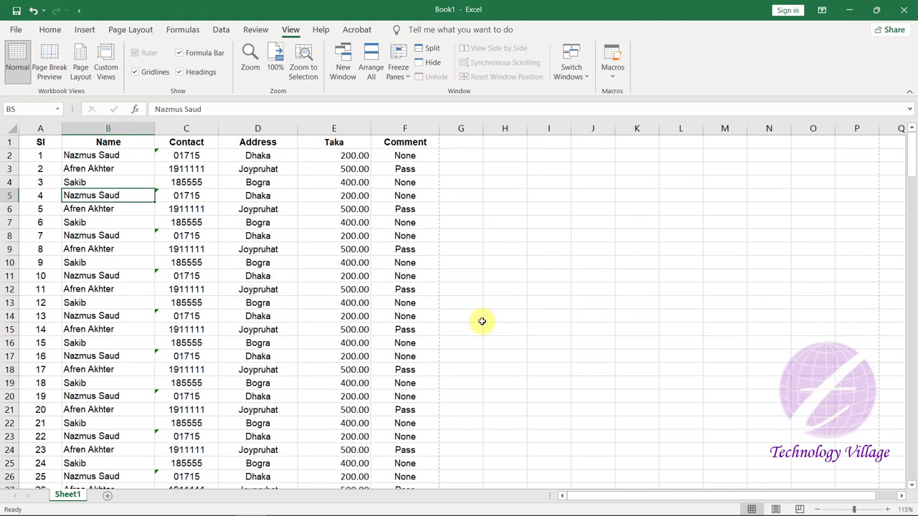
{"action": "left_click", "coordinate": [79, 69]}
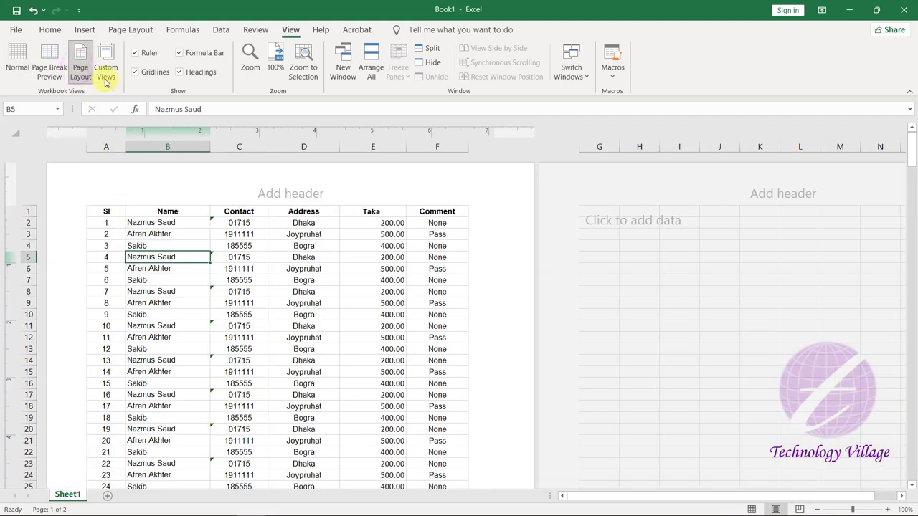
Show the saved '175' custom view, restoring Normal view at 175% zoom
{"action": "left_click", "coordinate": [106, 68]}
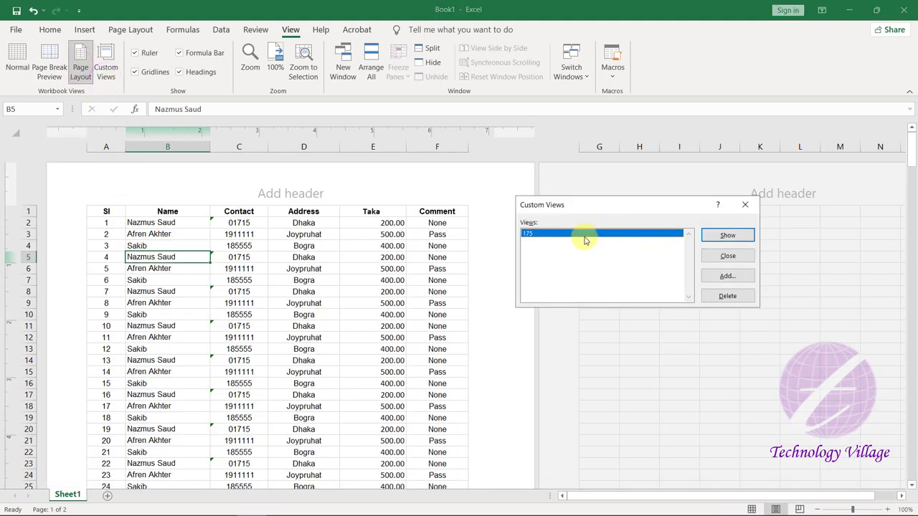
{"action": "left_click", "coordinate": [728, 236]}
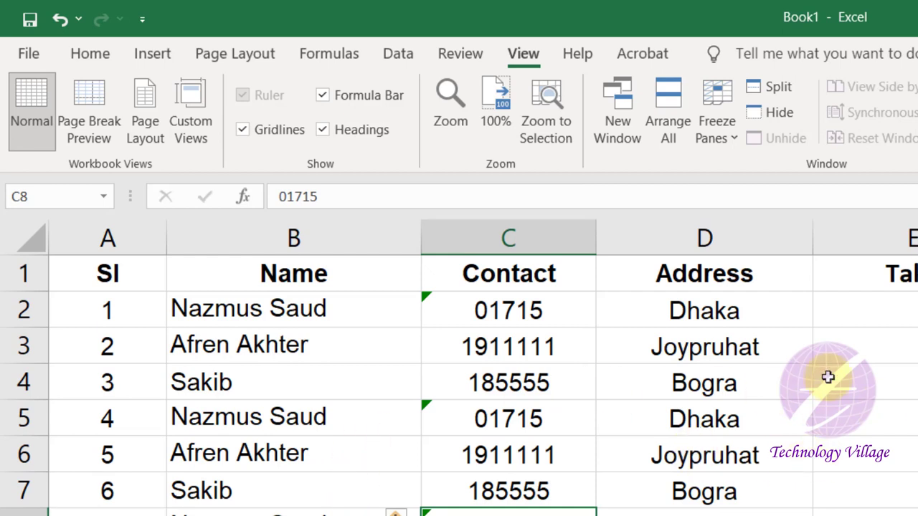
{"action": "left_click", "coordinate": [243, 130]}
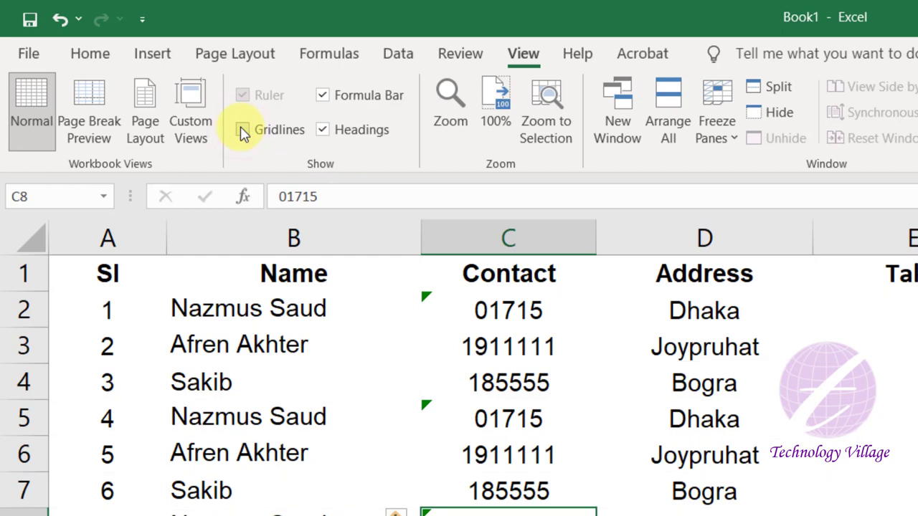
{"action": "left_click", "coordinate": [243, 131]}
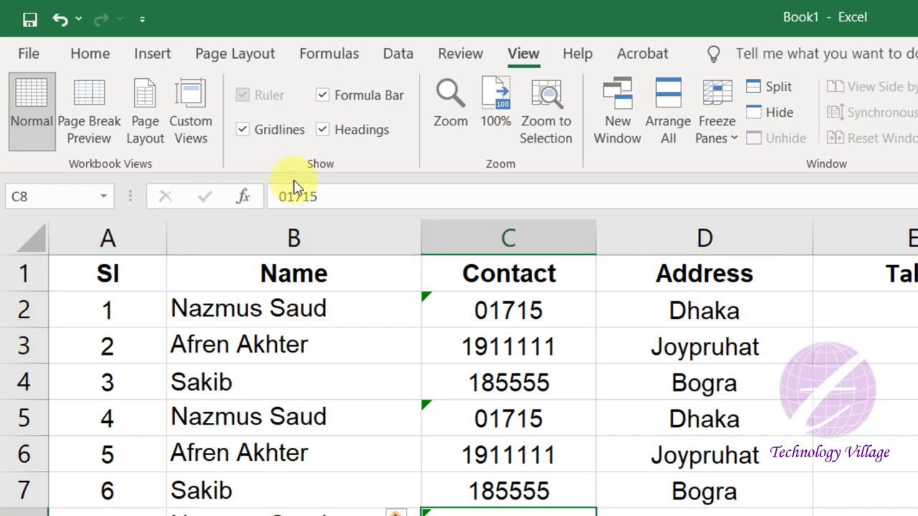
{"action": "left_click", "coordinate": [323, 130]}
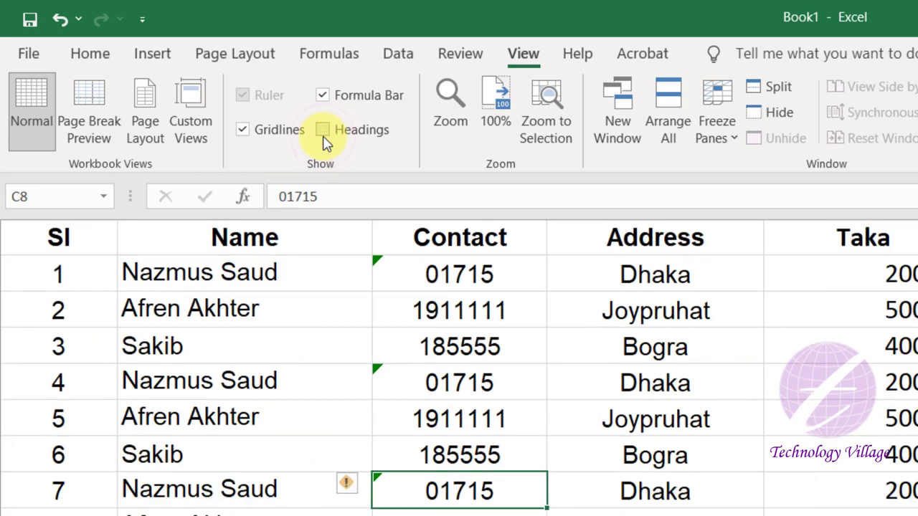
{"action": "left_click", "coordinate": [324, 136]}
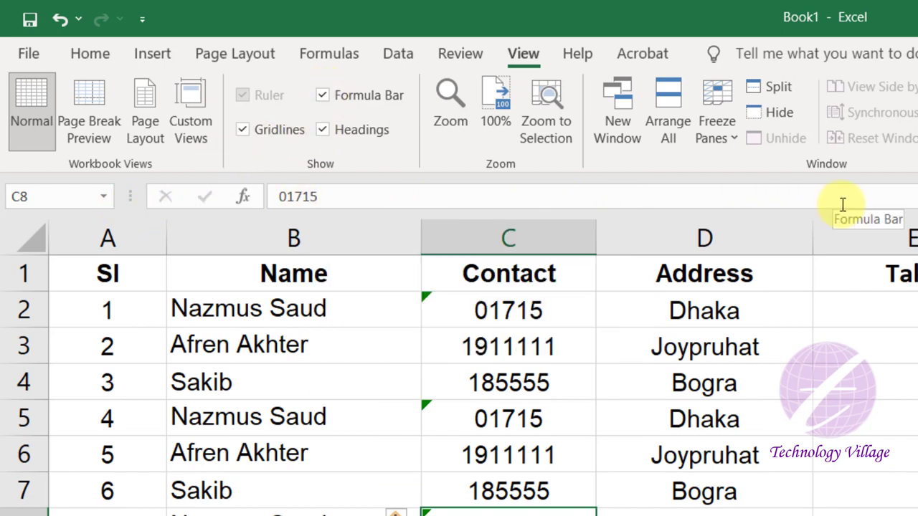
Hide and restore the formula bar, then switch to Page Layout view
{"action": "left_click", "coordinate": [322, 96]}
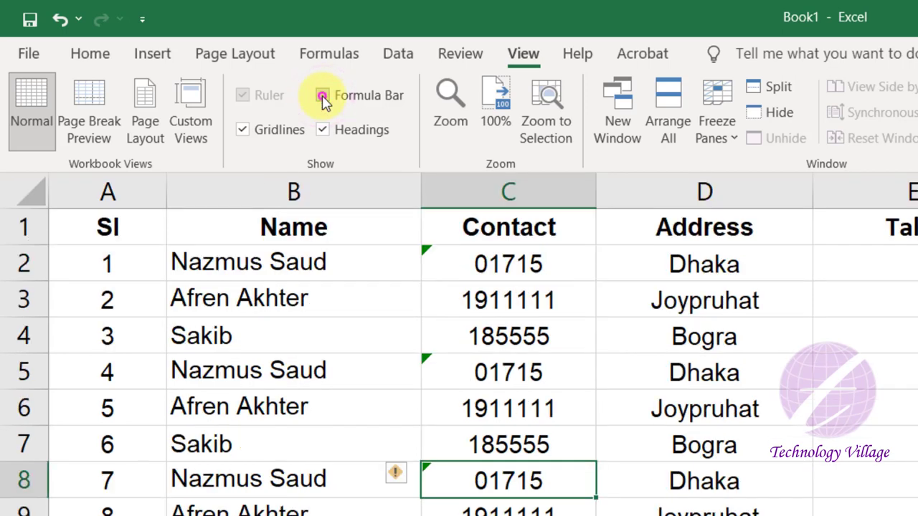
{"action": "left_click", "coordinate": [322, 96]}
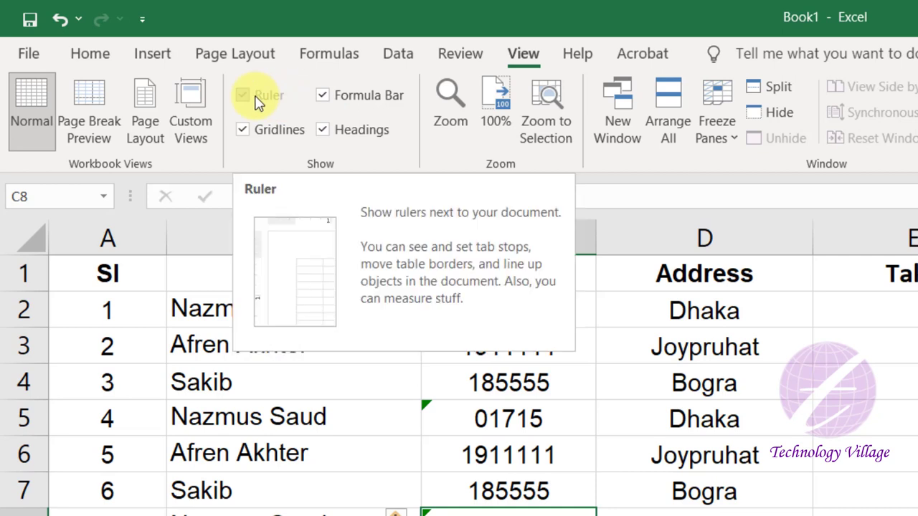
{"action": "left_click", "coordinate": [140, 104]}
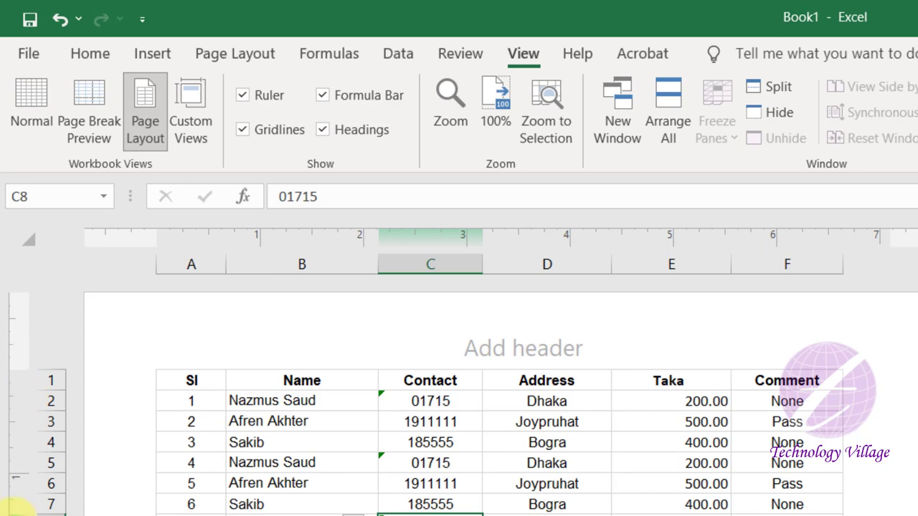
Hide and reshow the rulers, then return the sheet to Normal view
{"action": "left_click", "coordinate": [242, 99]}
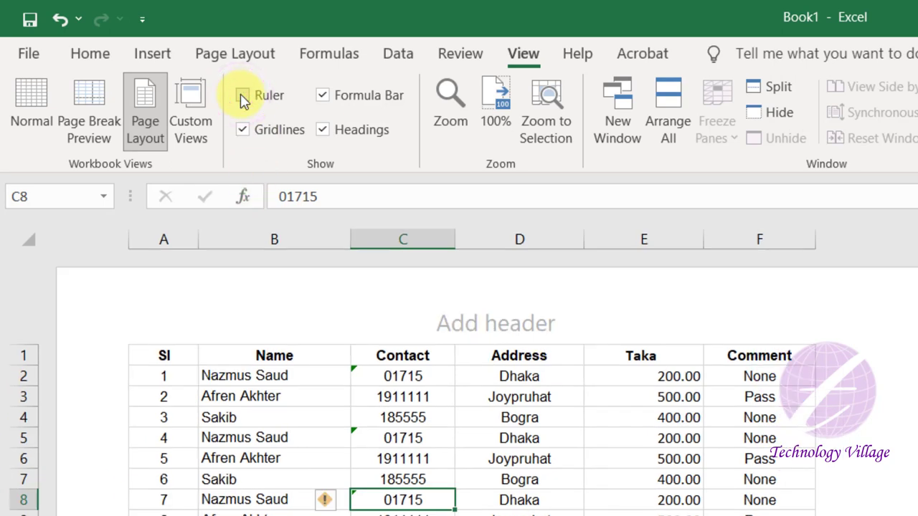
{"action": "left_click", "coordinate": [242, 96]}
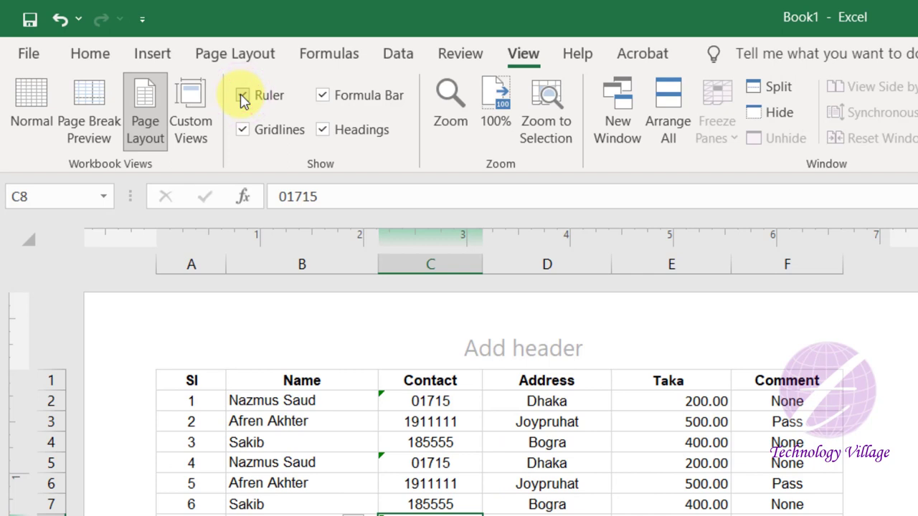
{"action": "left_click", "coordinate": [22, 98]}
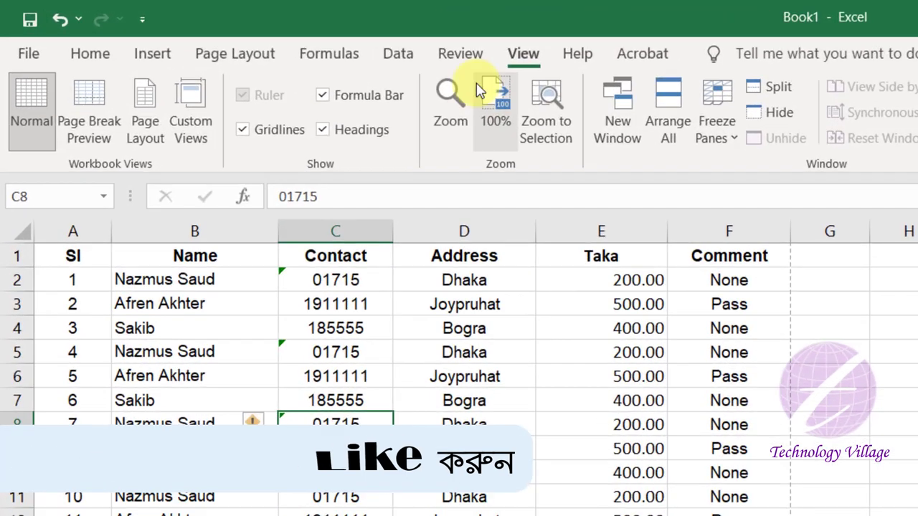
Reset magnification to 100%, then set it to 200% through the Zoom dialog
{"action": "left_click", "coordinate": [493, 102]}
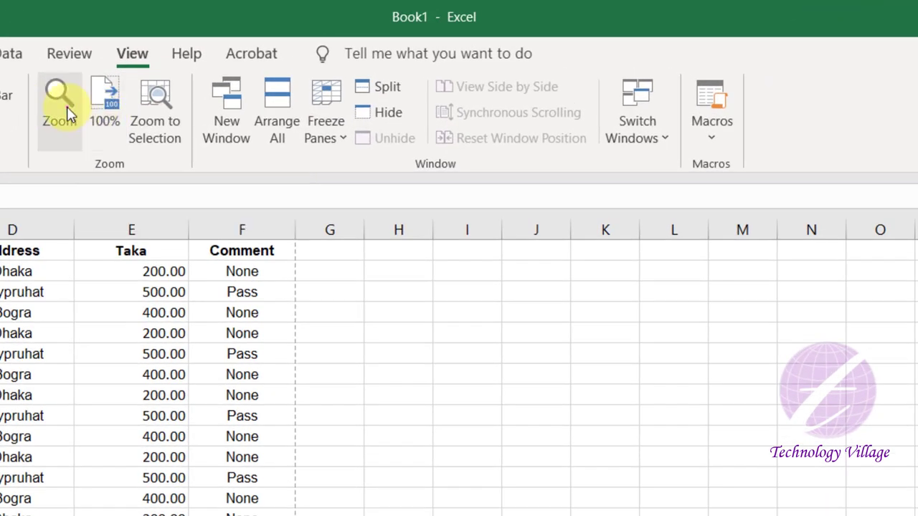
{"action": "left_click", "coordinate": [65, 111]}
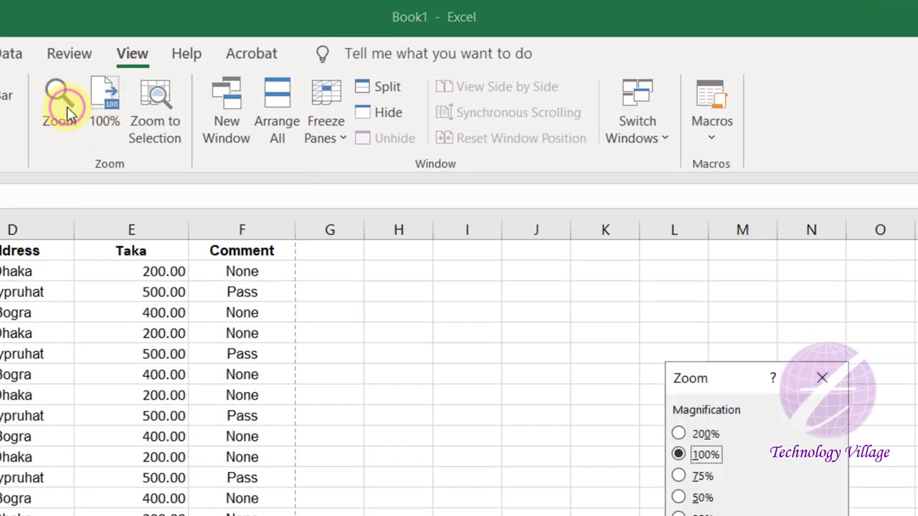
{"action": "left_click_drag", "start_coordinate": [681, 382], "coordinate": [246, 348]}
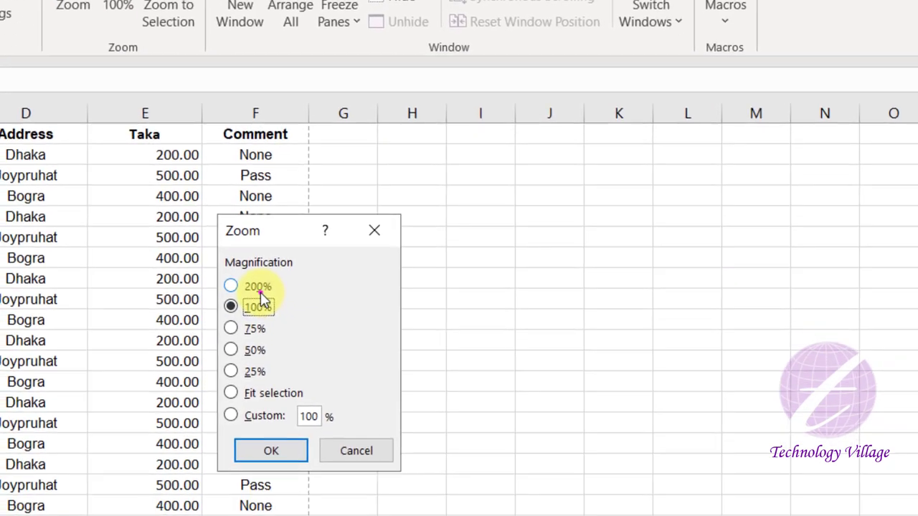
{"action": "left_click", "coordinate": [242, 403]}
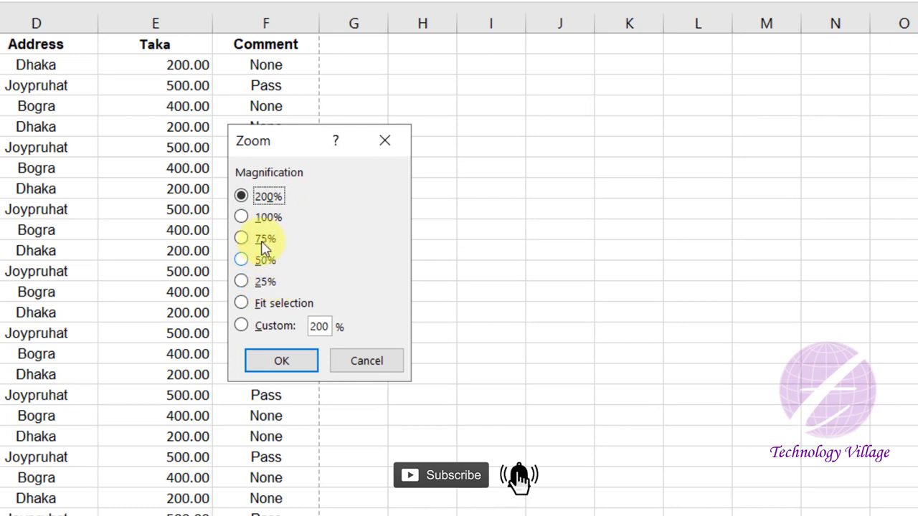
{"action": "left_click", "coordinate": [285, 363]}
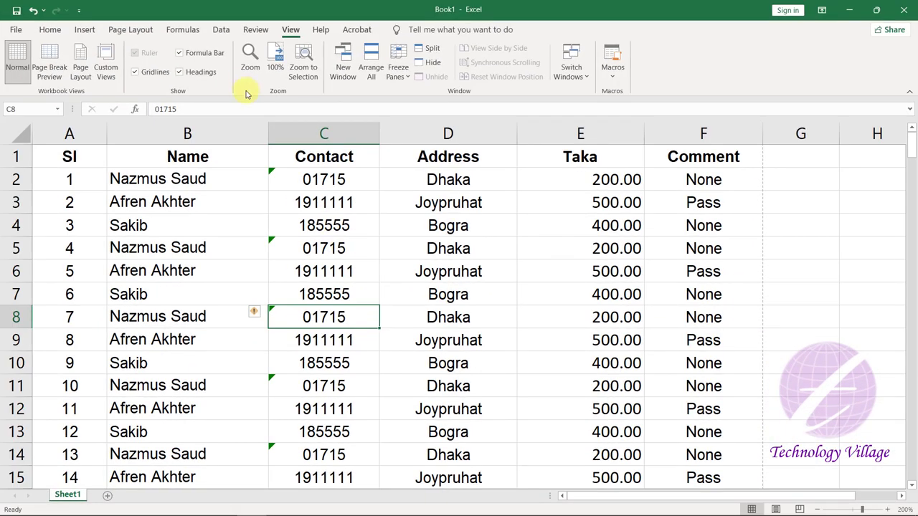
Set a custom zoom magnification of 129% in the Zoom dialog
{"action": "left_click", "coordinate": [251, 56]}
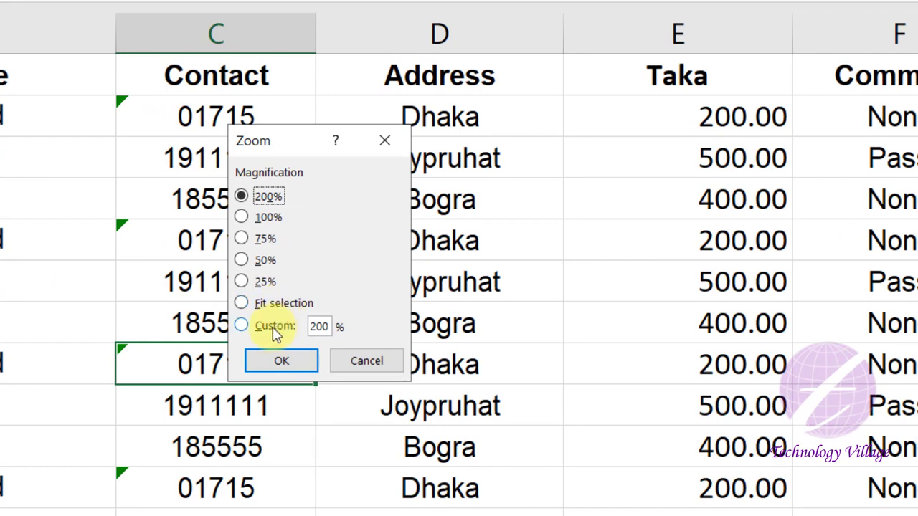
{"action": "left_click", "coordinate": [274, 328]}
{"action": "type", "text": "129"}
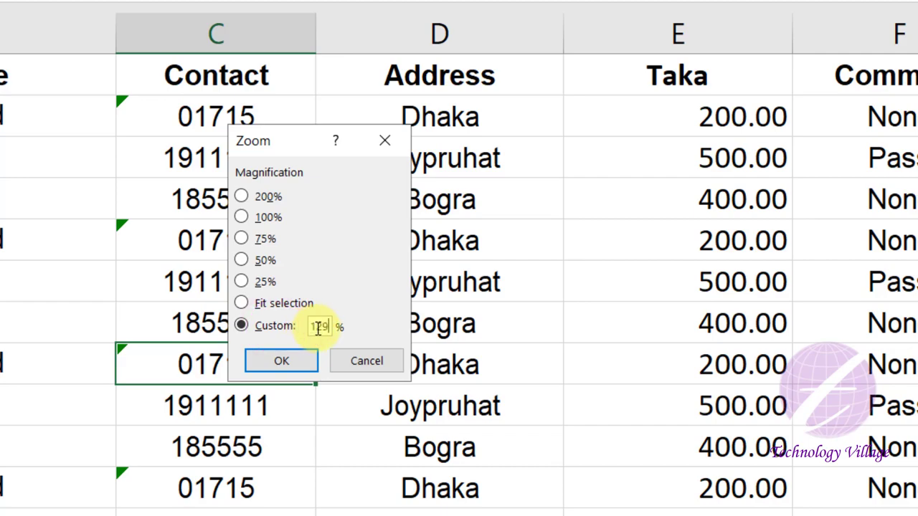
{"action": "left_click", "coordinate": [285, 362]}
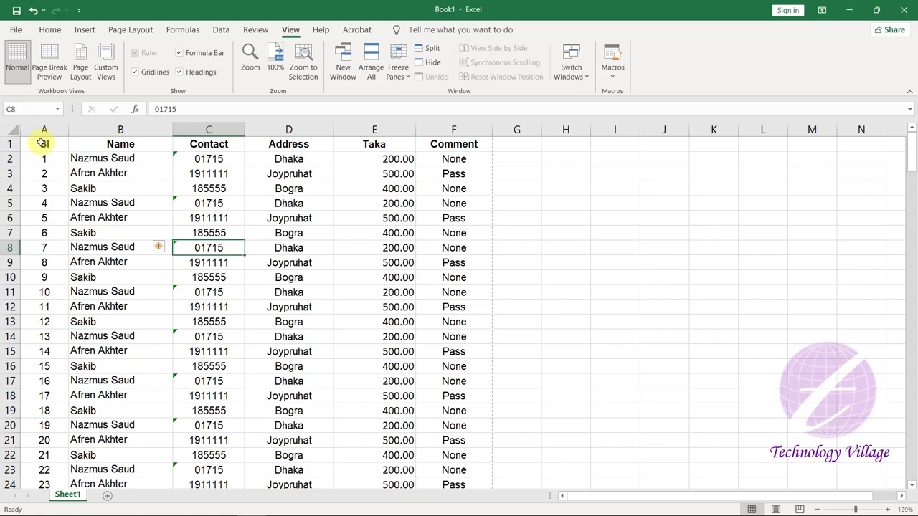
Zoom the sheet to fit the selected header row, then select A1:F1
{"action": "left_click_drag", "start_coordinate": [41, 142], "coordinate": [454, 144]}
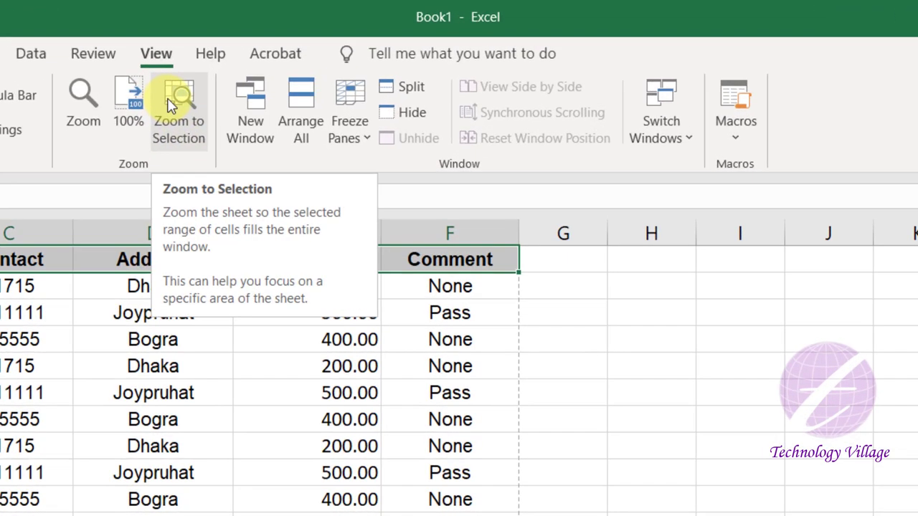
{"action": "left_click", "coordinate": [304, 57]}
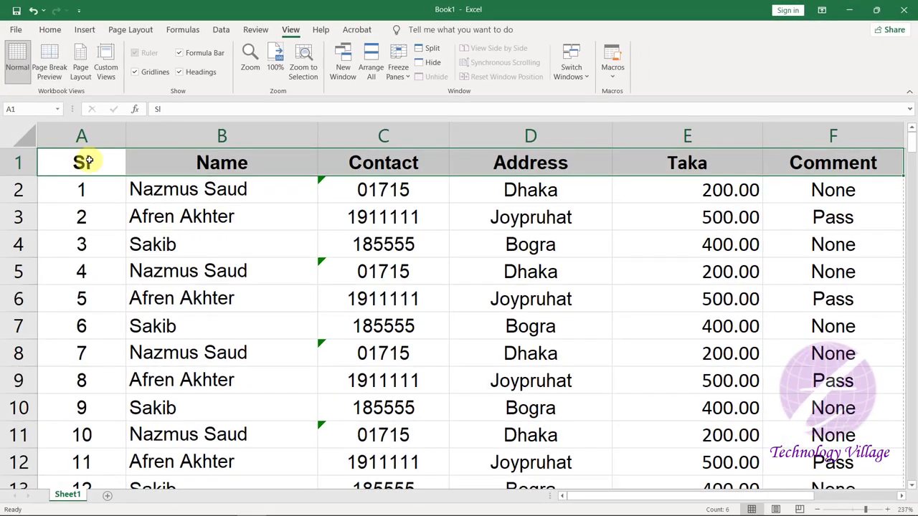
{"action": "left_click_drag", "start_coordinate": [83, 162], "coordinate": [846, 165]}
Fit the zoom to the B2:D2 range, then return magnification to 100%
{"action": "left_click_drag", "start_coordinate": [144, 187], "coordinate": [509, 188]}
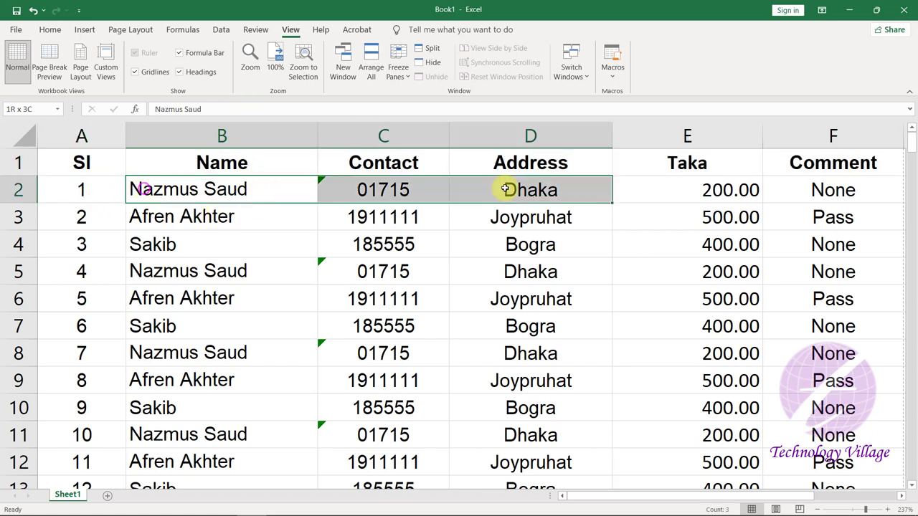
{"action": "left_click", "coordinate": [245, 57]}
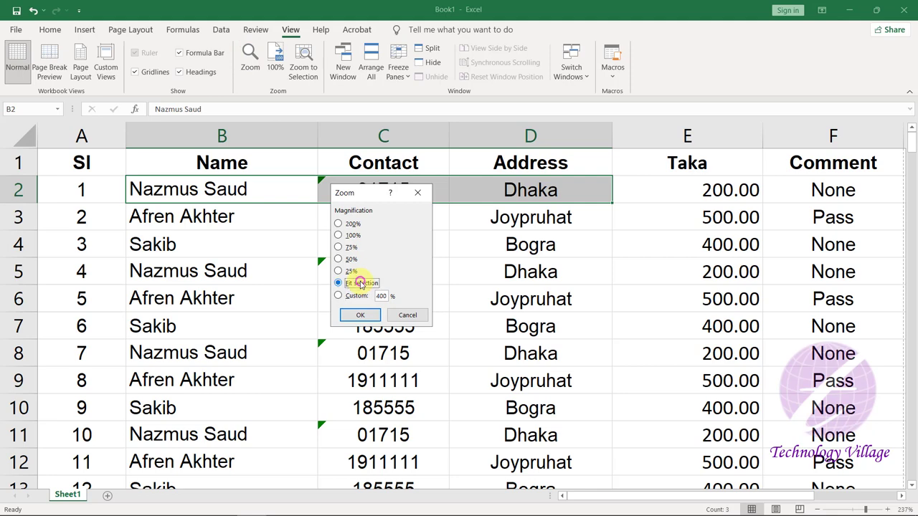
{"action": "left_click", "coordinate": [361, 316]}
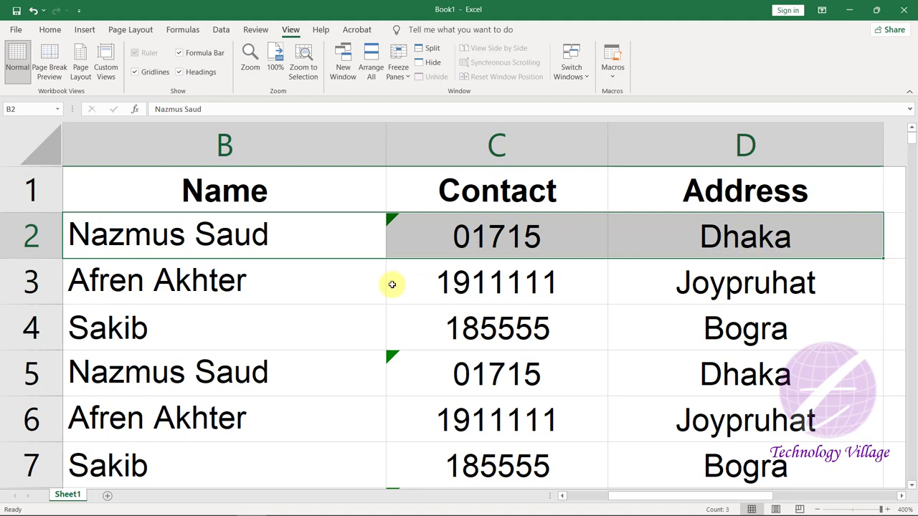
{"action": "left_click", "coordinate": [278, 74]}
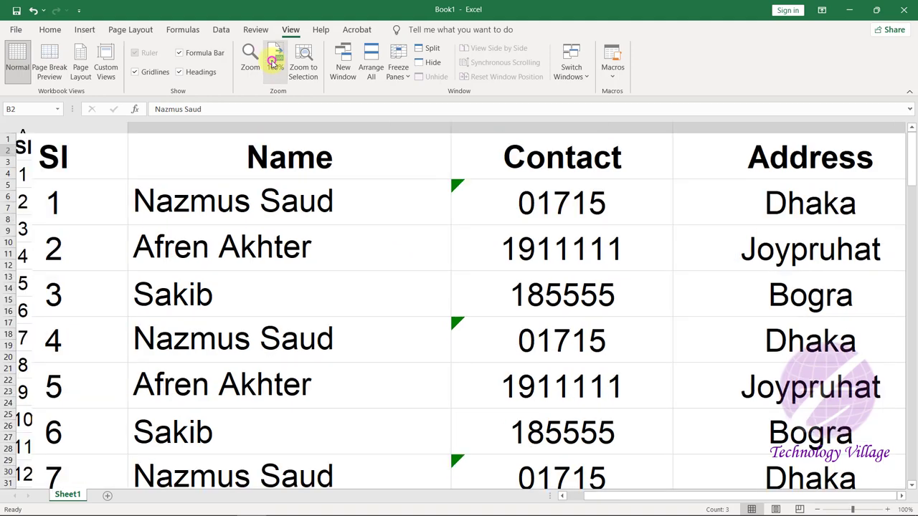